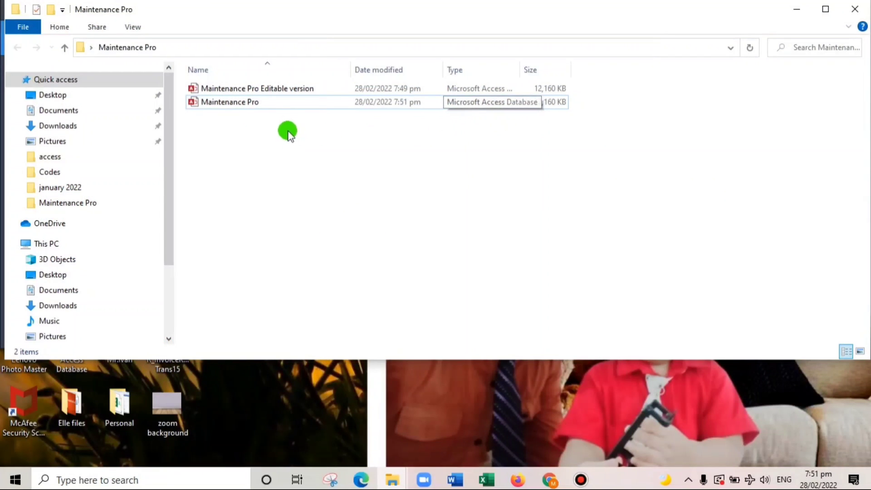
Select the Maintenance Pro database in the Maintenance Pro folder.
left_click(272, 125)
left_click(241, 103)
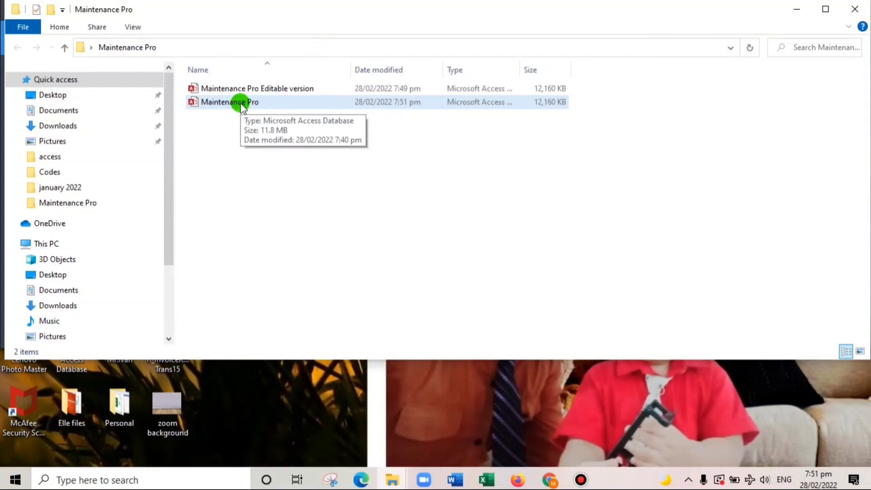
Open Maintenance Pro, untick the About form's show-again option, and continue to the login screen.
double_click(241, 103)
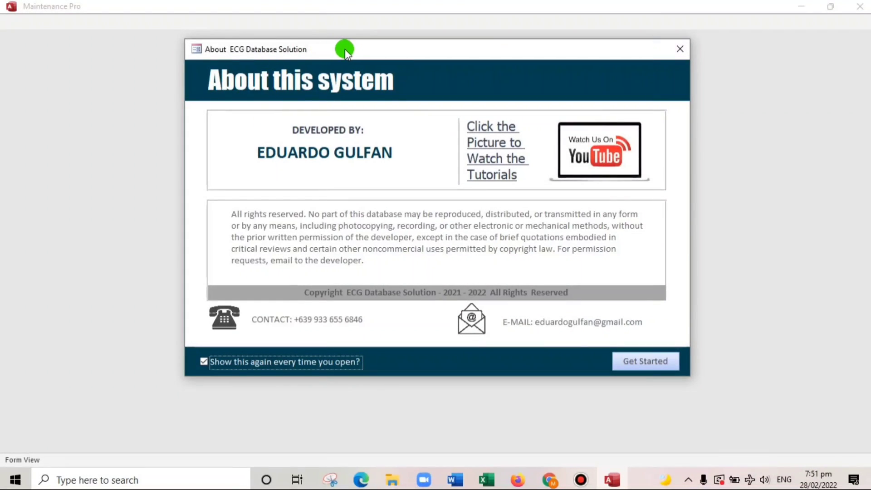
left_click_drag(345, 49, 354, 59)
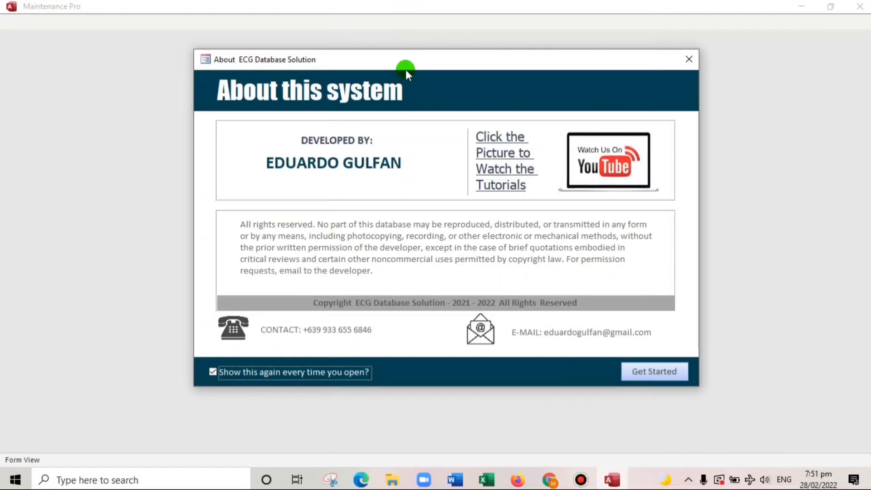
left_click_drag(406, 61, 429, 48)
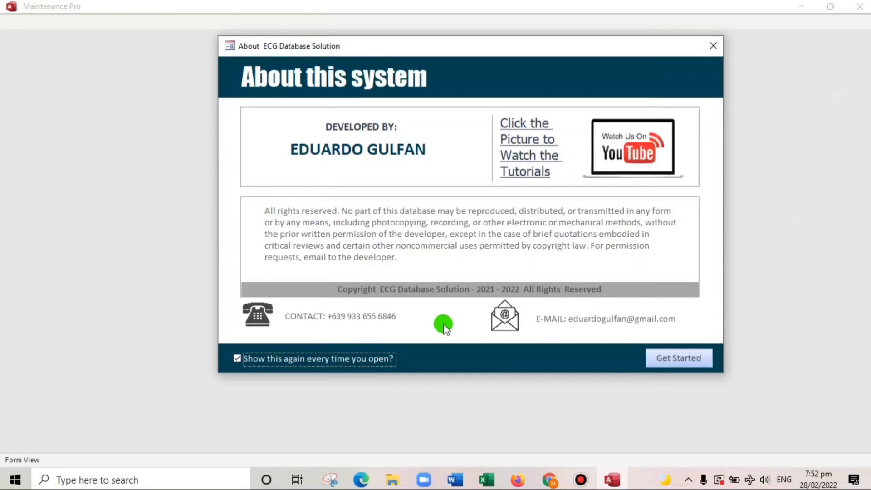
left_click(234, 358)
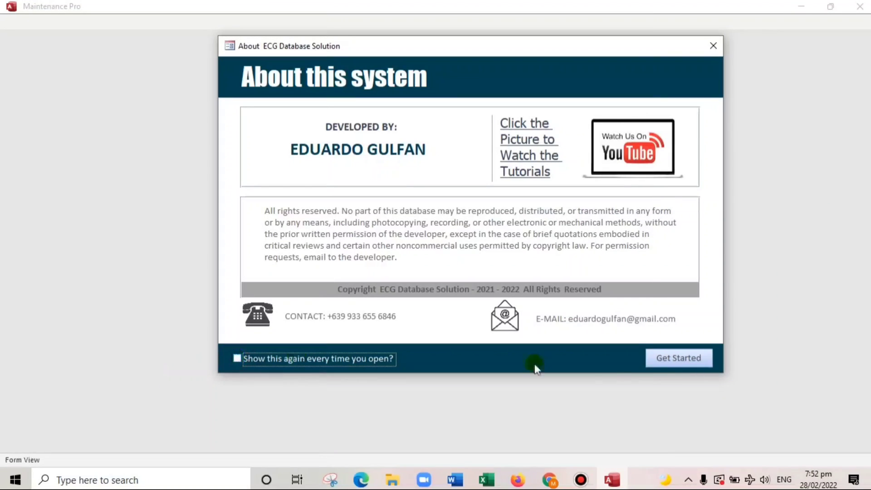
left_click(676, 361)
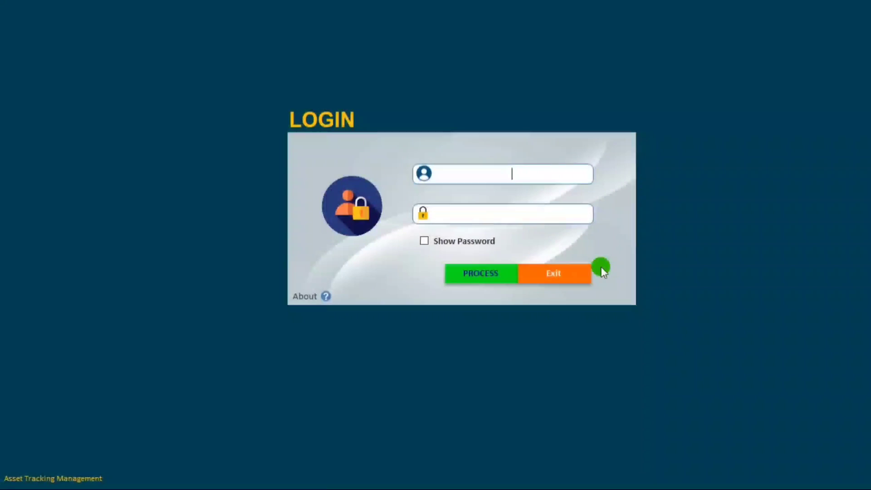
Exit the login application, confirm closing, and reopen the Maintenance Pro database.
left_click(544, 276)
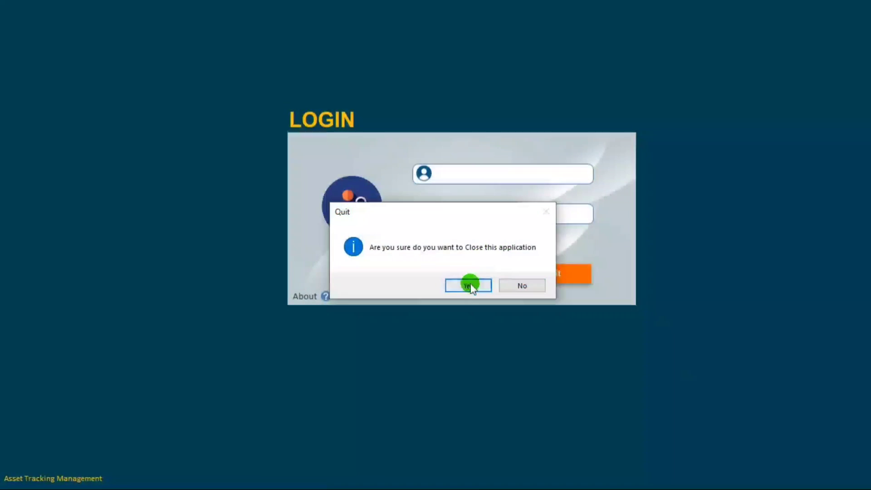
left_click(466, 284)
double_click(247, 100)
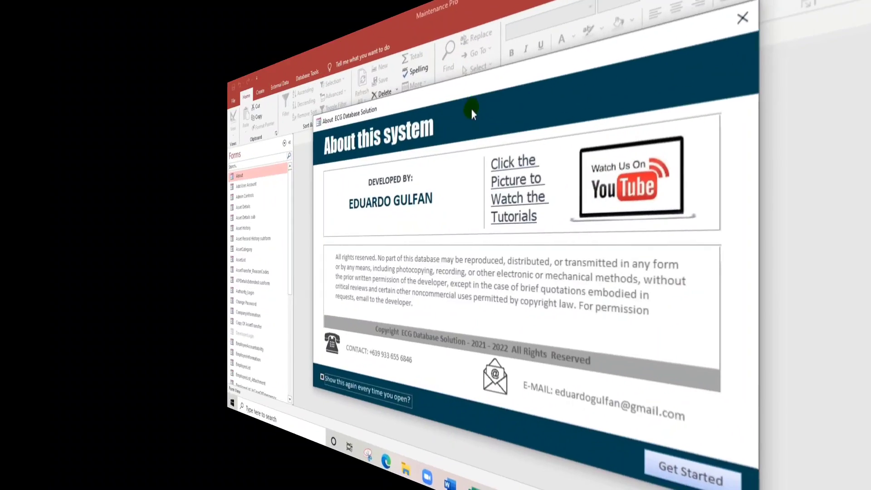
Open the About form in Design View and start a new blank table design.
right_click(486, 128)
left_click(512, 163)
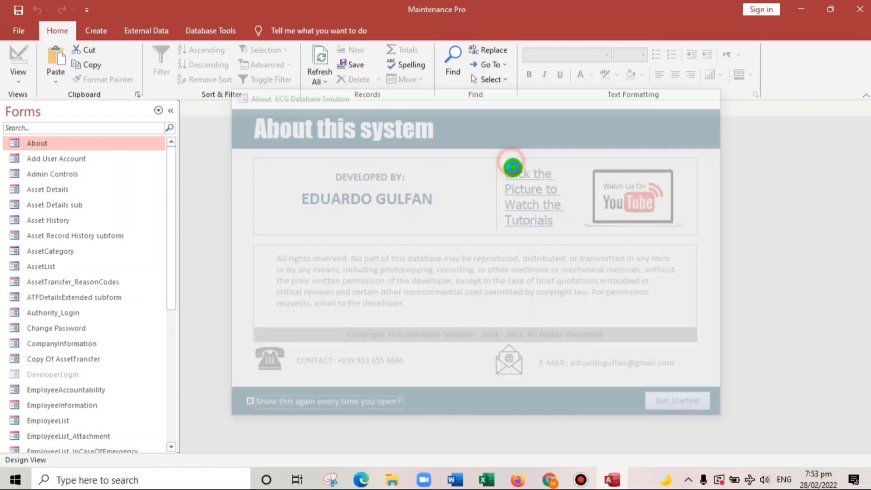
left_click(96, 30)
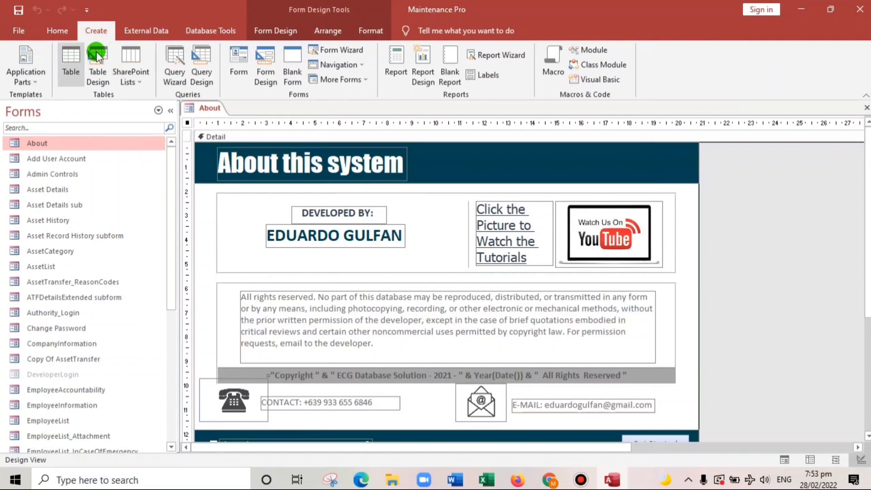
left_click(97, 57)
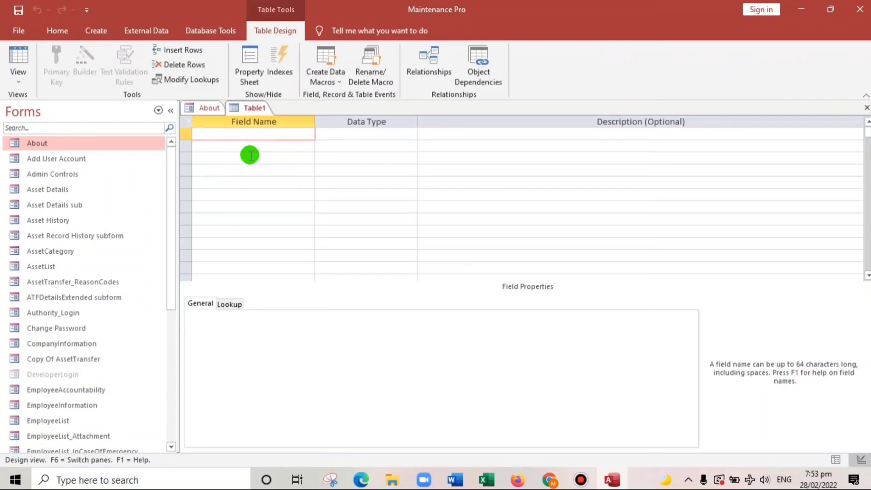
Add an id field of type AutoNumber and a ShowAbout field of type Yes/No.
type("id")
key("Tab")
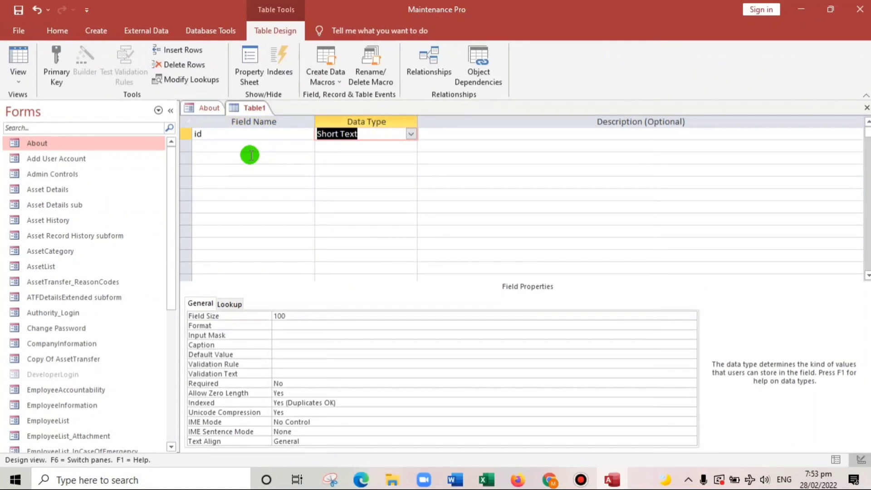
type("autoNumber")
left_click(250, 155)
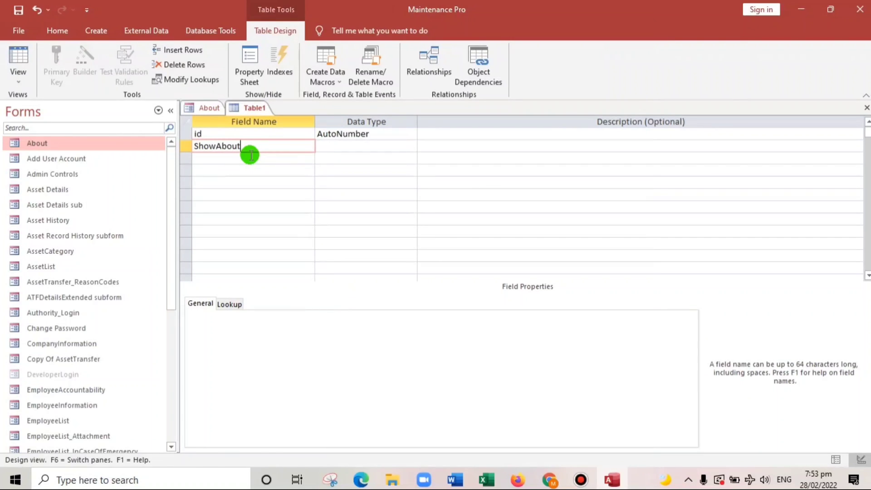
key("Tab")
type("ye")
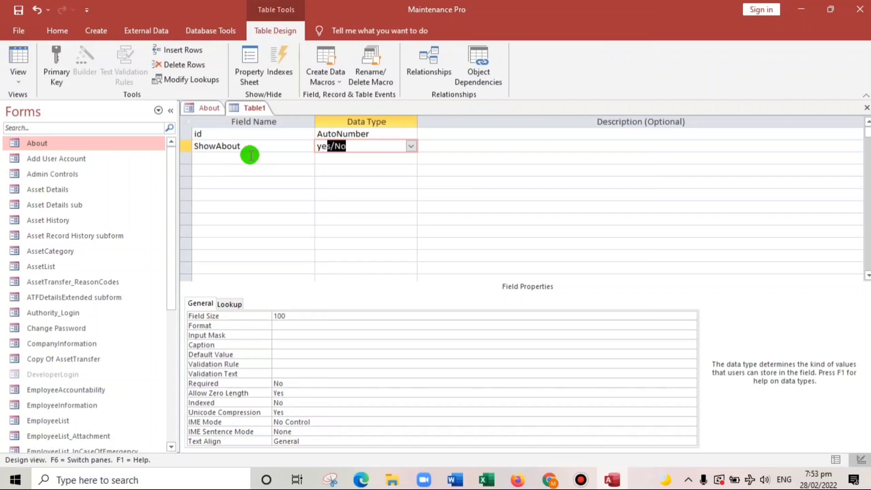
key("Tab")
left_click(375, 183)
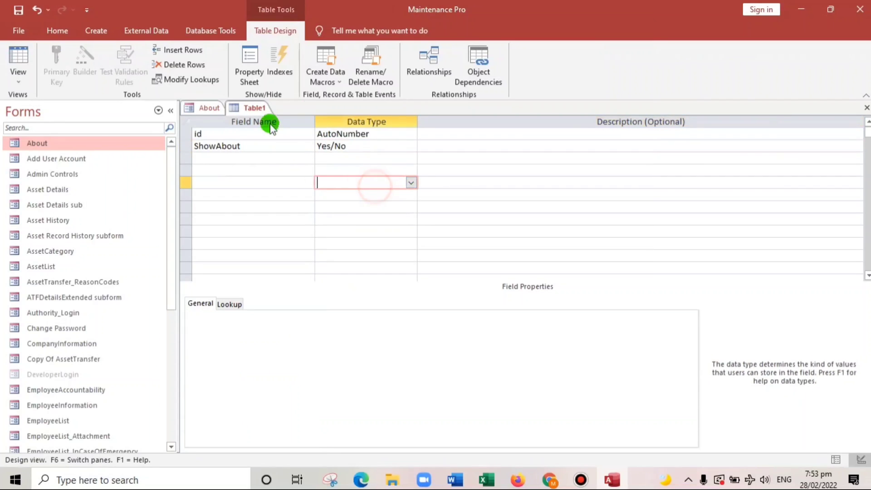
Close the new table design and save it as About.
left_click(867, 108)
left_click(389, 275)
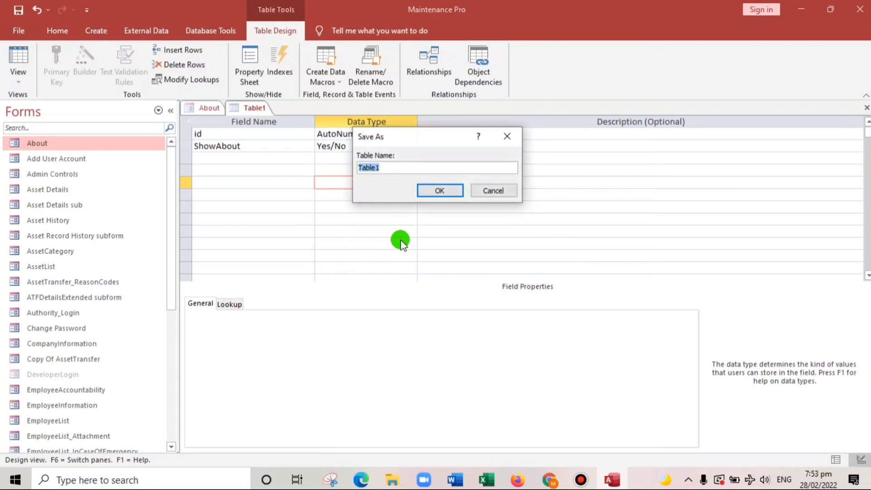
type("A")
key("BackSpace")
key("BackSpace")
key("BackSpace")
key("BackSpace")
type("bout")
left_click(436, 189)
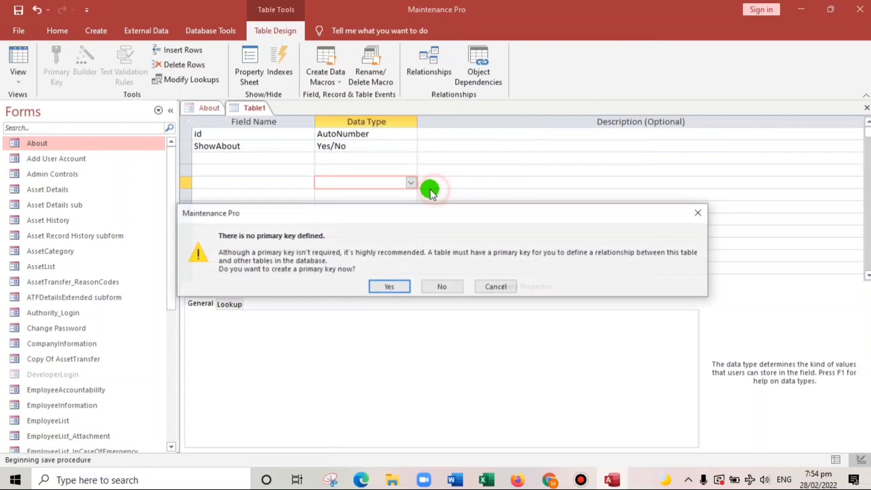
Finish saving the About table and set the About form's Record Source to it.
left_click(388, 286)
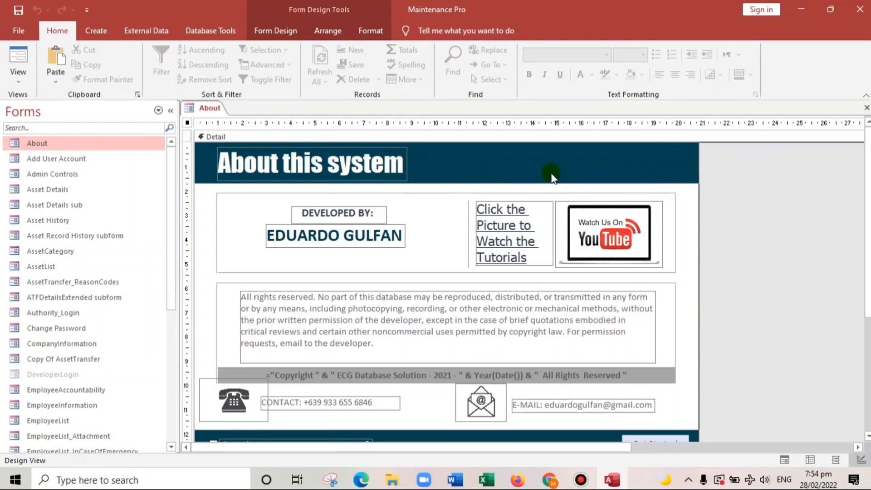
right_click(187, 123)
left_click(237, 237)
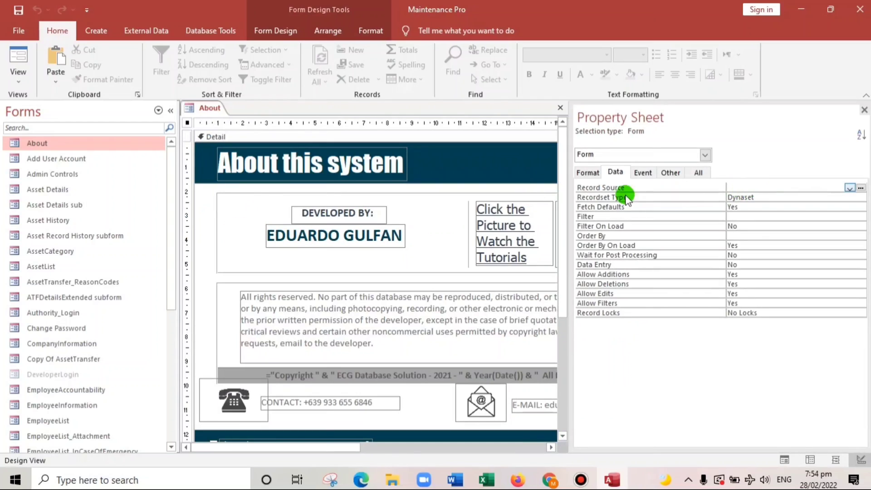
left_click(746, 187)
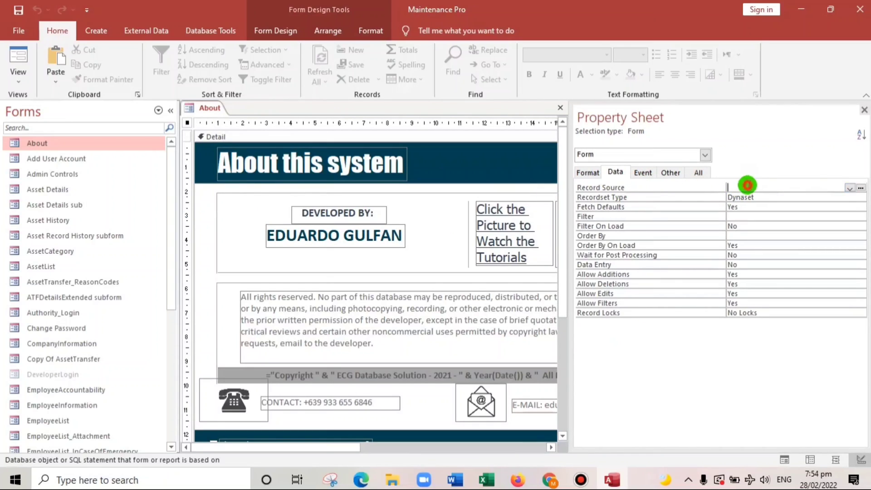
left_click(848, 187)
left_click(793, 209)
left_click(744, 216)
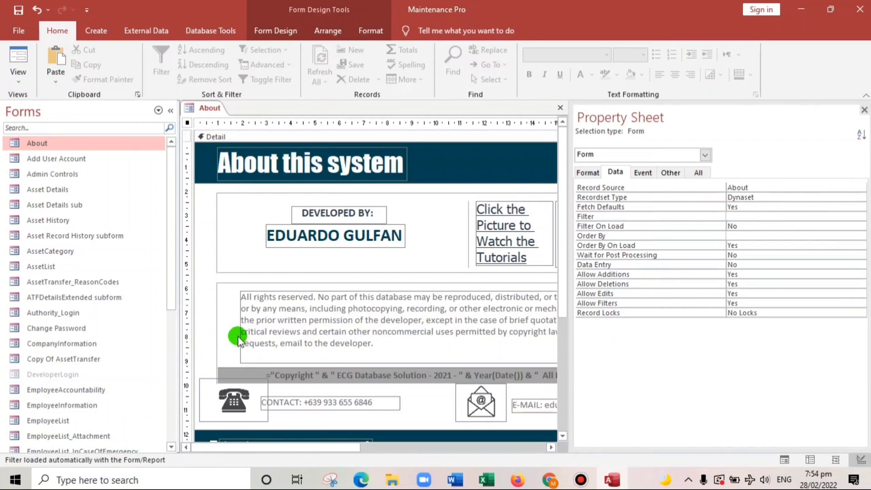
Bind the 'Show this again' checkbox to ShowAbout, then save and close the form design.
scroll(227, 377, "down", 1)
left_click(213, 417)
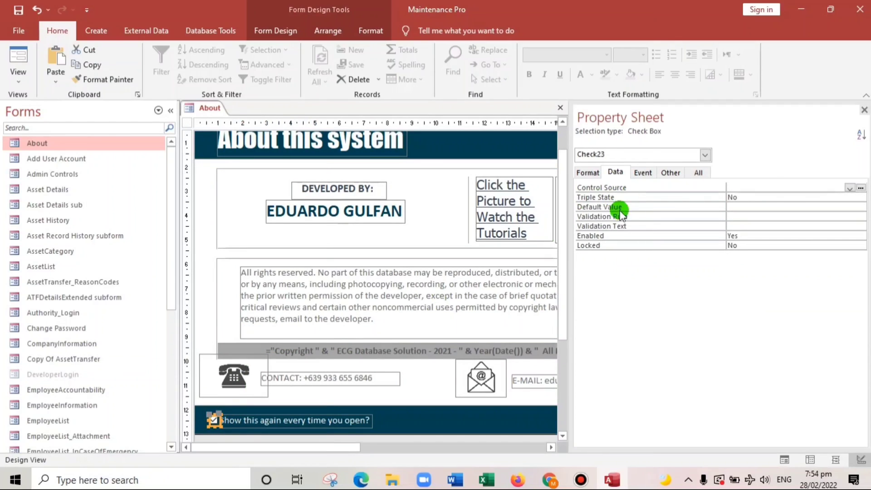
left_click(763, 188)
left_click(741, 189)
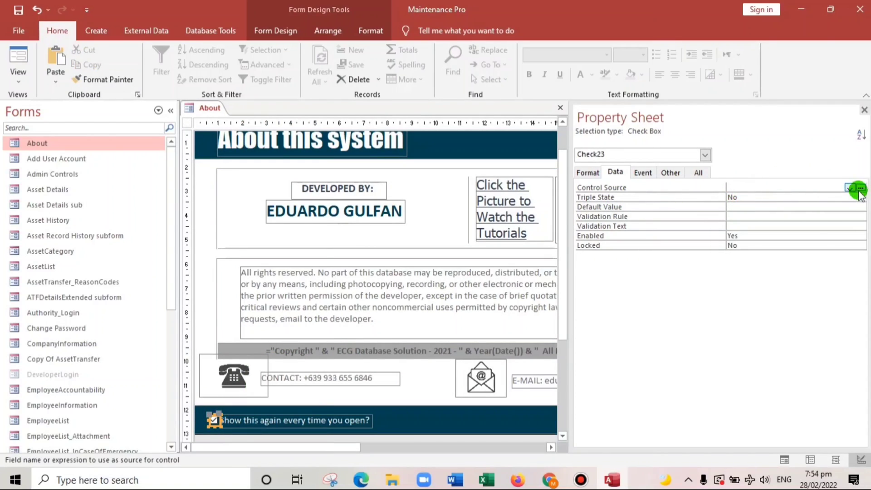
left_click(851, 187)
left_click(748, 201)
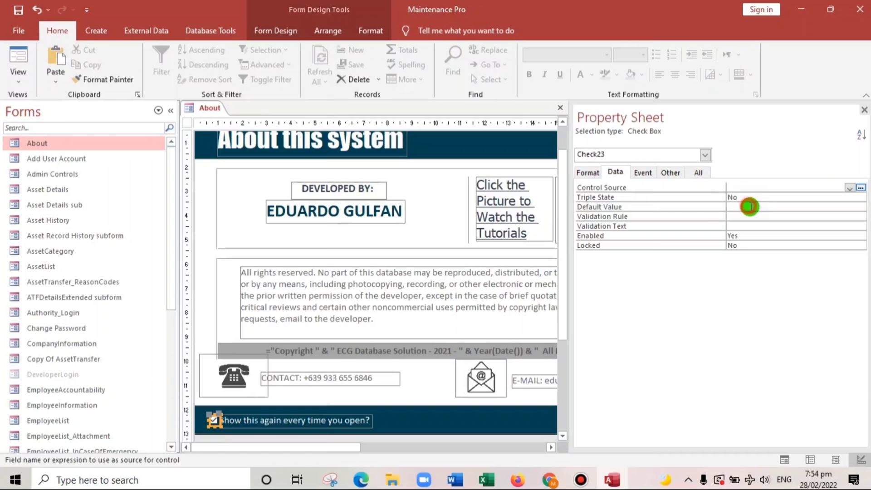
left_click(767, 208)
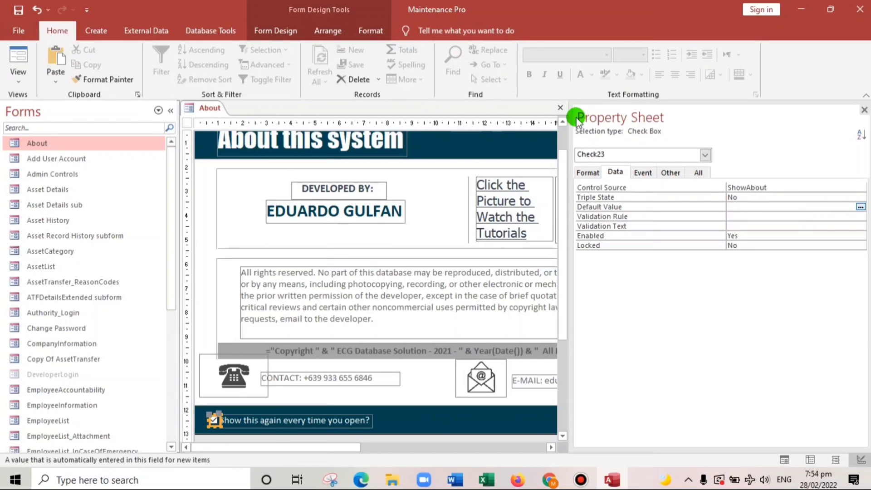
left_click(560, 109)
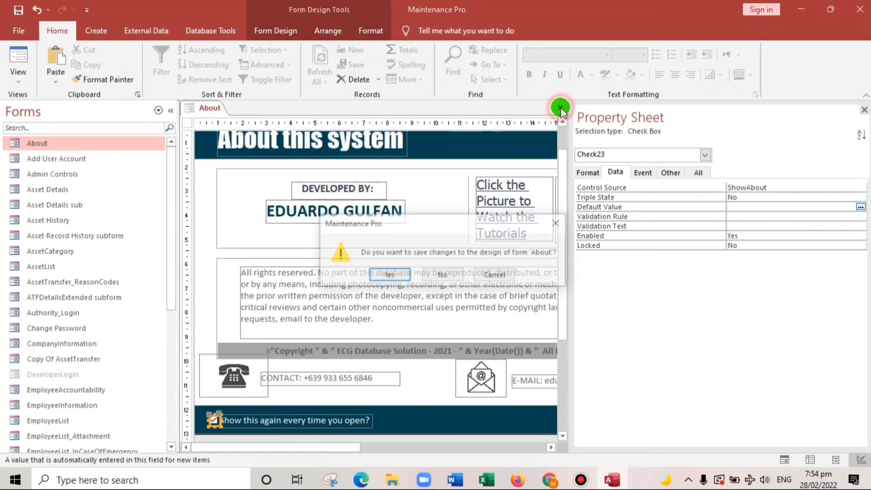
left_click(391, 275)
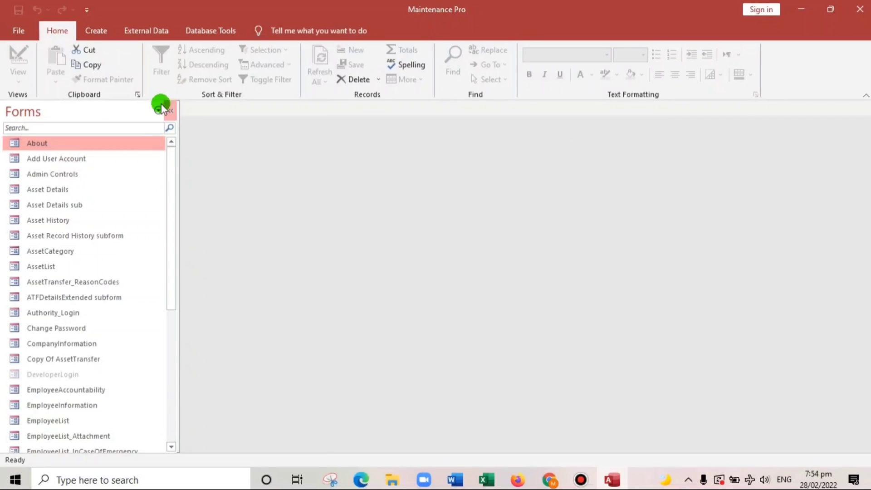
Create a new blank macro containing an If block.
left_click(96, 34)
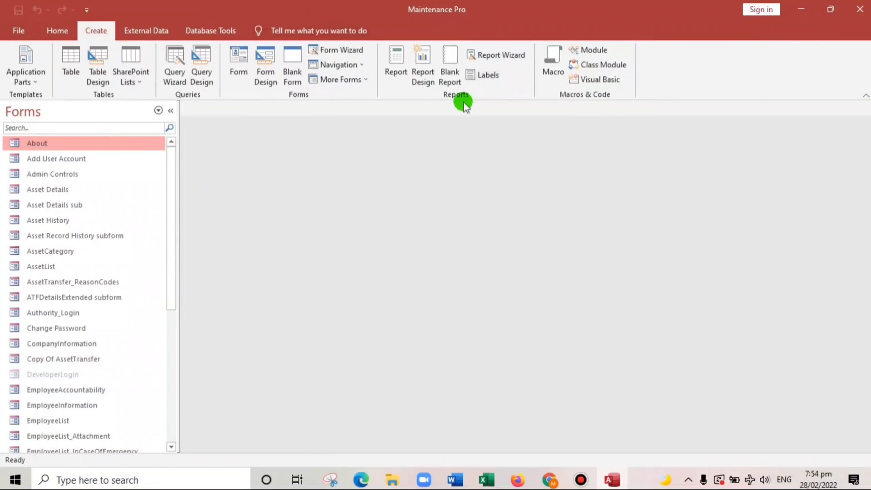
left_click(553, 59)
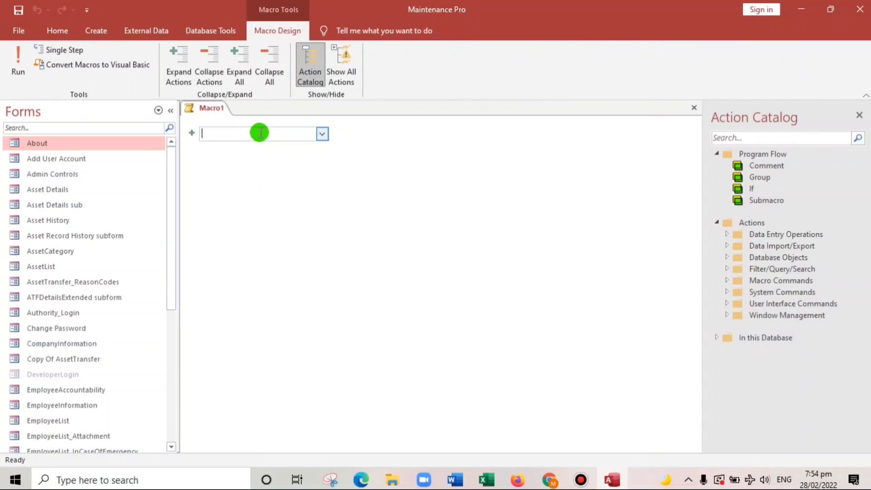
type("If")
key("Return")
left_click(260, 135)
Set the If condition to DFirst("ShowAbout","About") and list Tables in the navigation pane.
type("f")
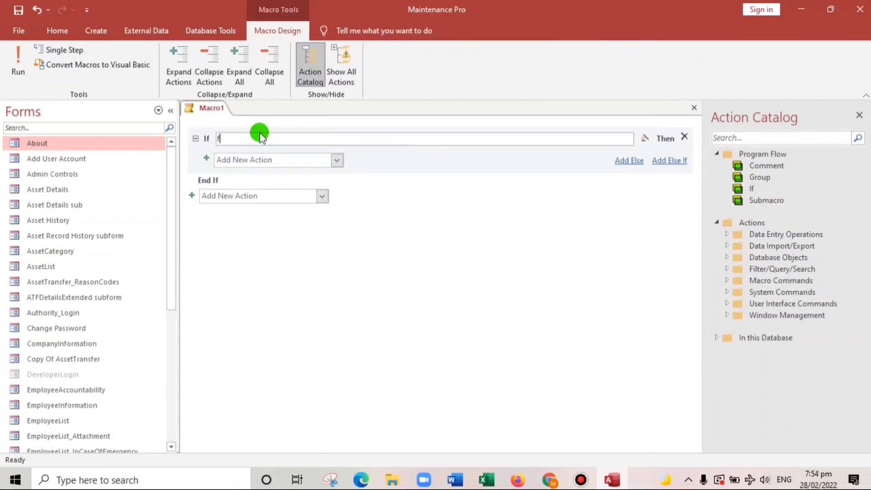
type("fi")
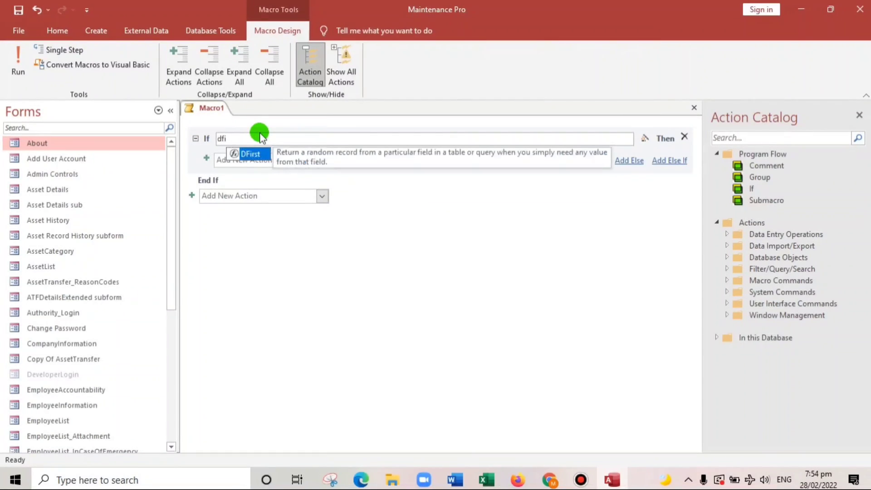
double_click(253, 155)
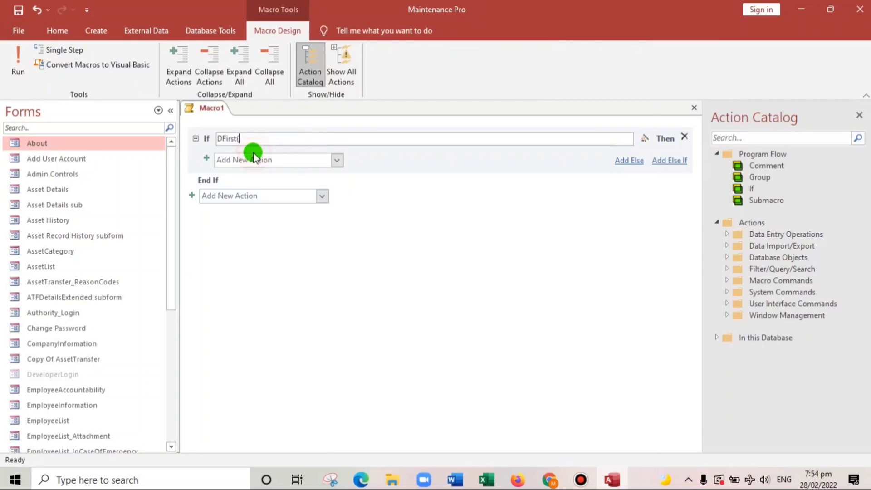
type("\"")
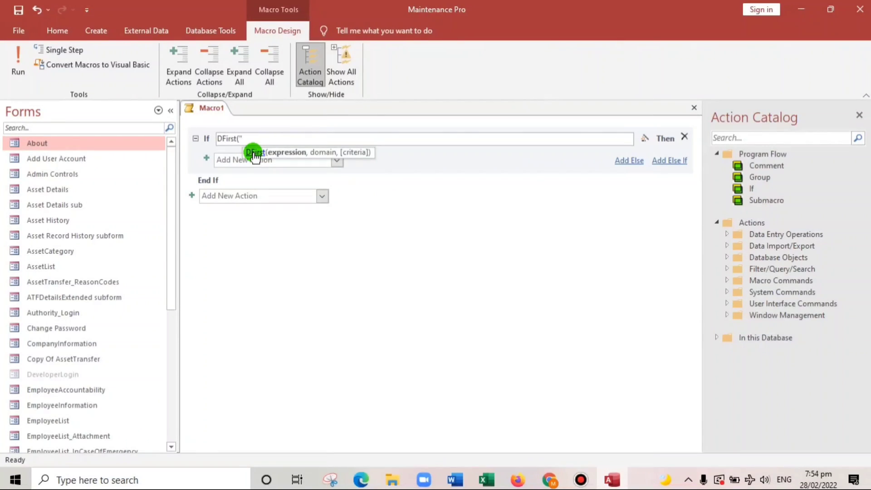
type("ShowA")
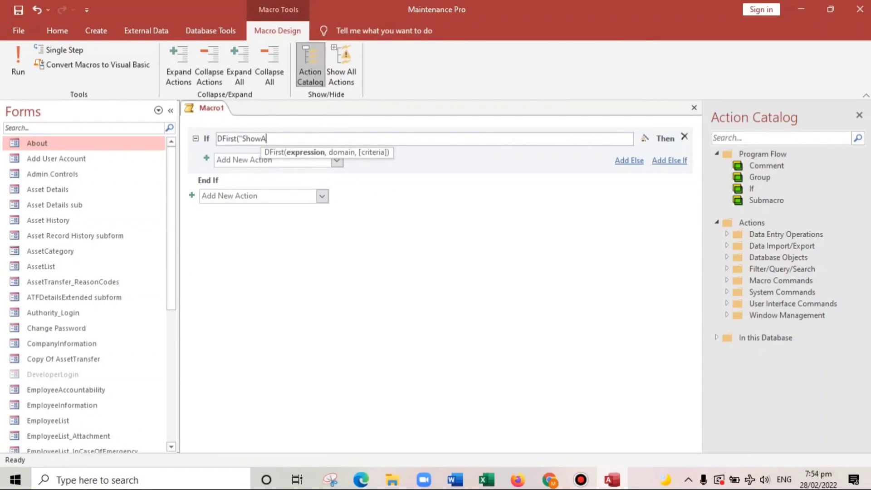
type("bout")
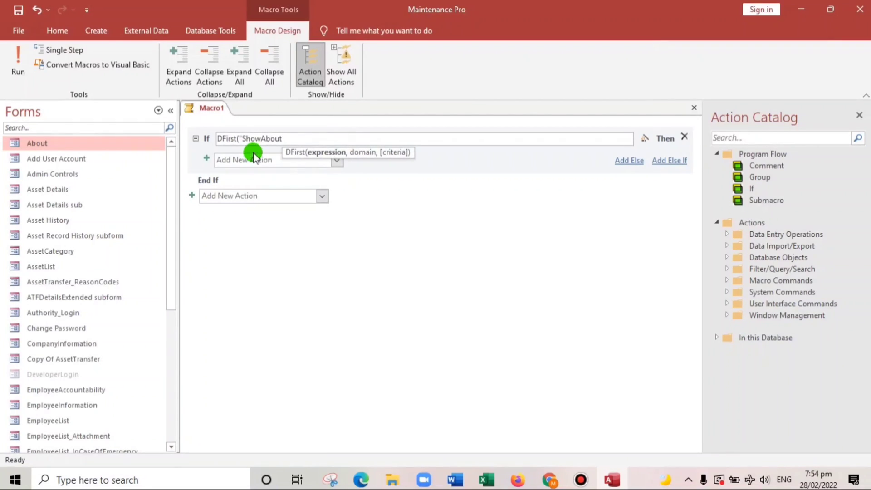
type("\",")
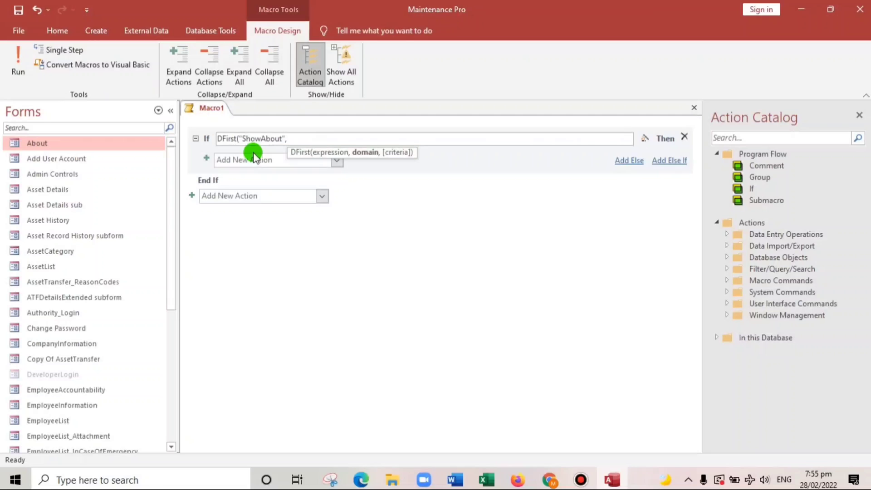
type("\"")
type("About")
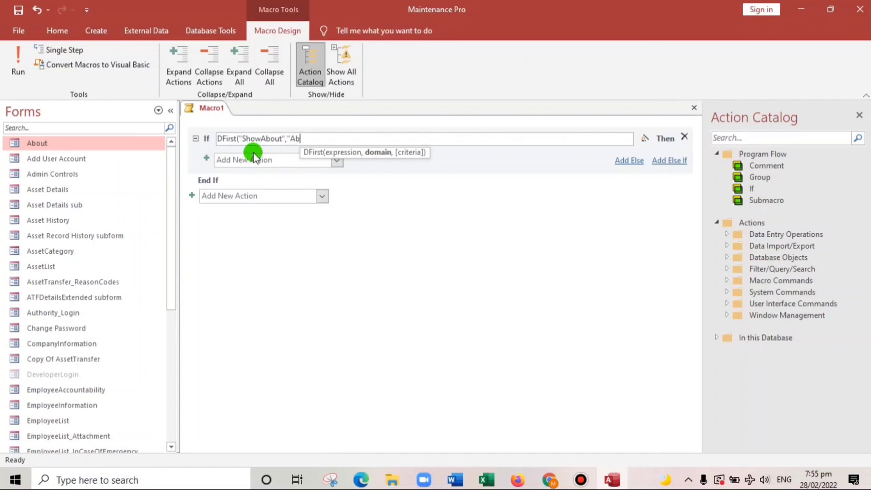
type("\"")
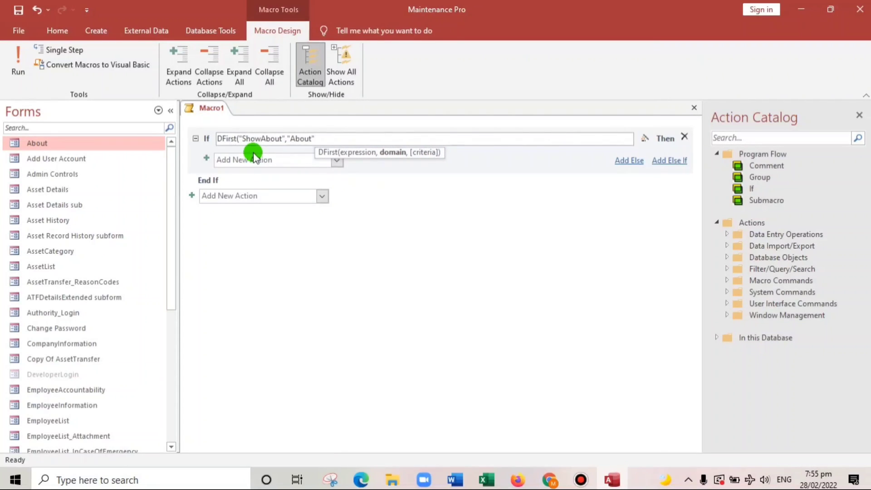
type(")")
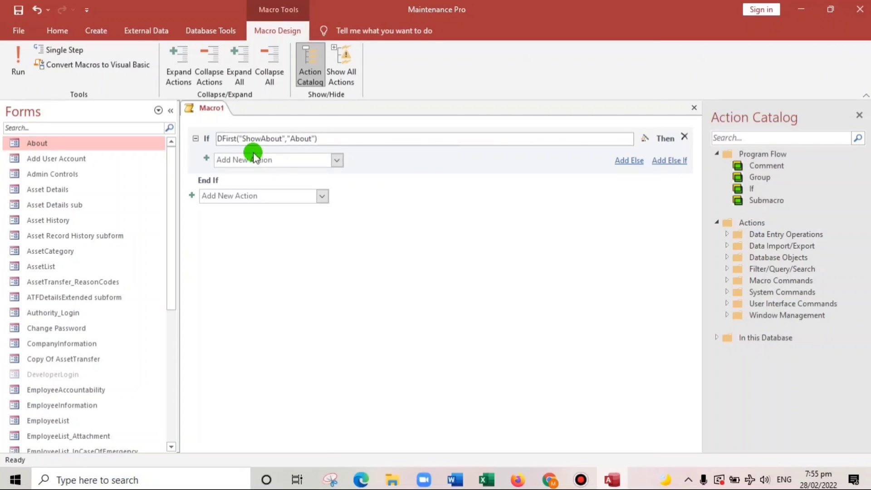
left_click(403, 177)
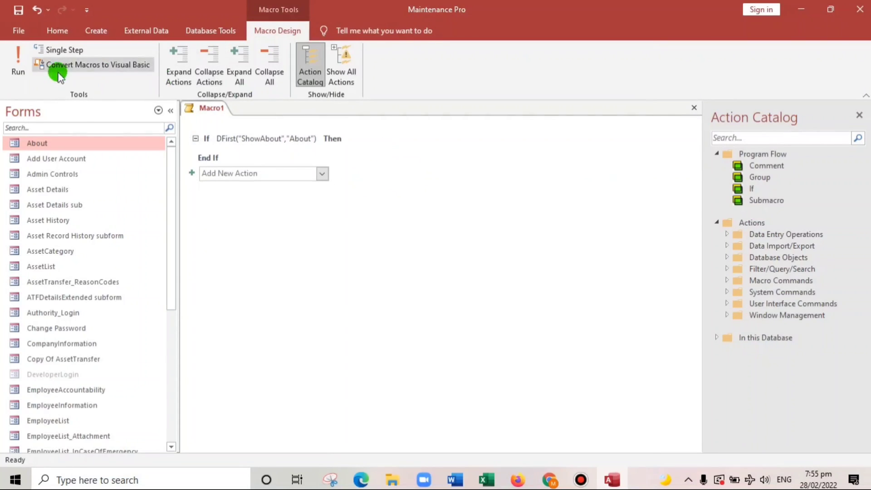
left_click(157, 110)
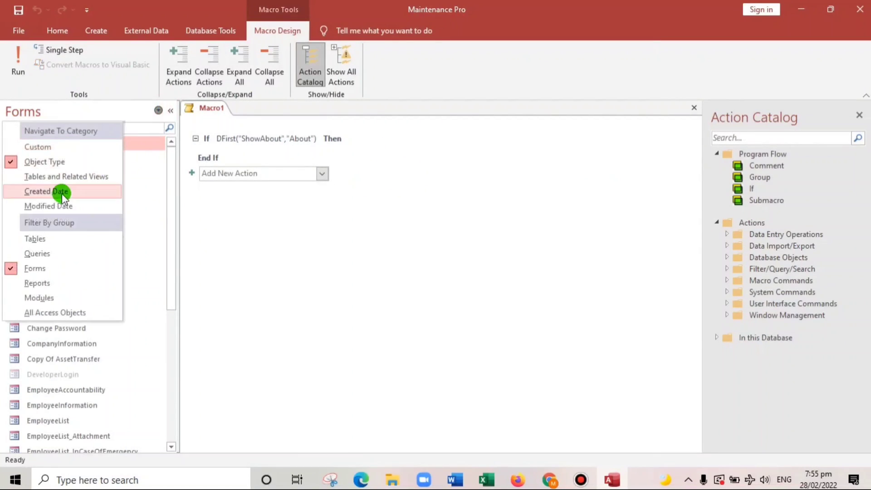
left_click(44, 244)
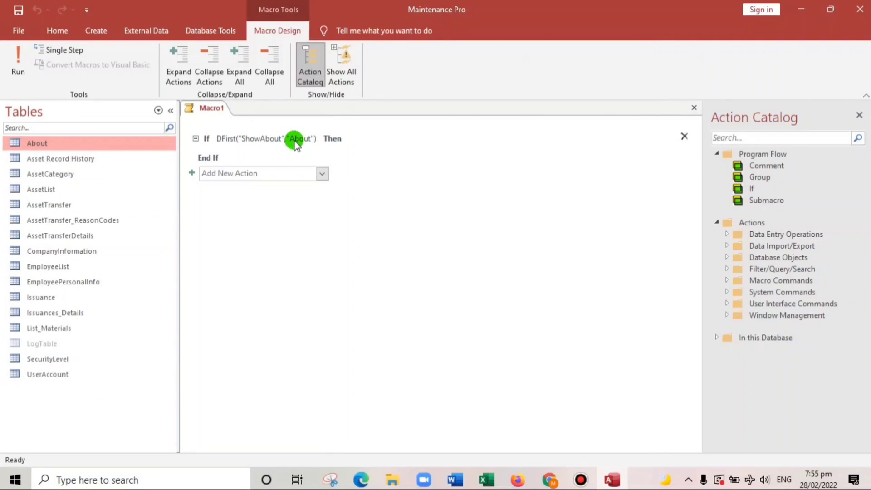
Open the About table's datasheet, then return to Macro1 and reopen its If block.
double_click(94, 143)
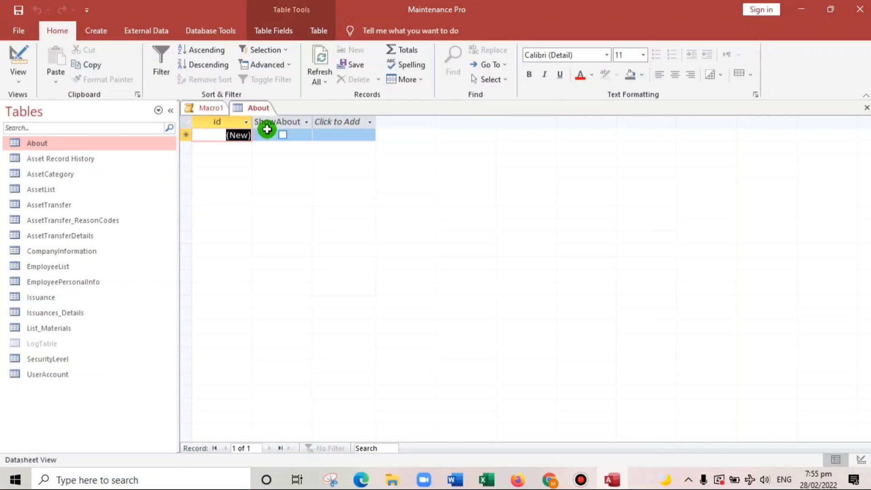
left_click(210, 108)
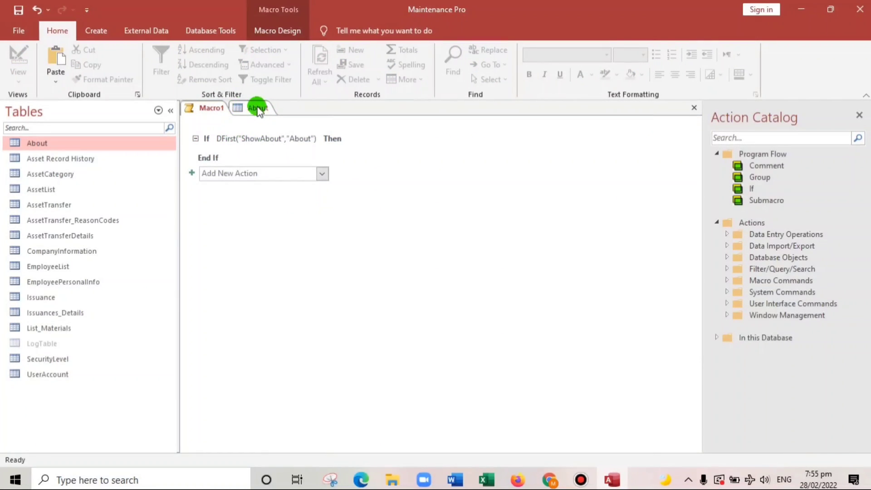
left_click(248, 140)
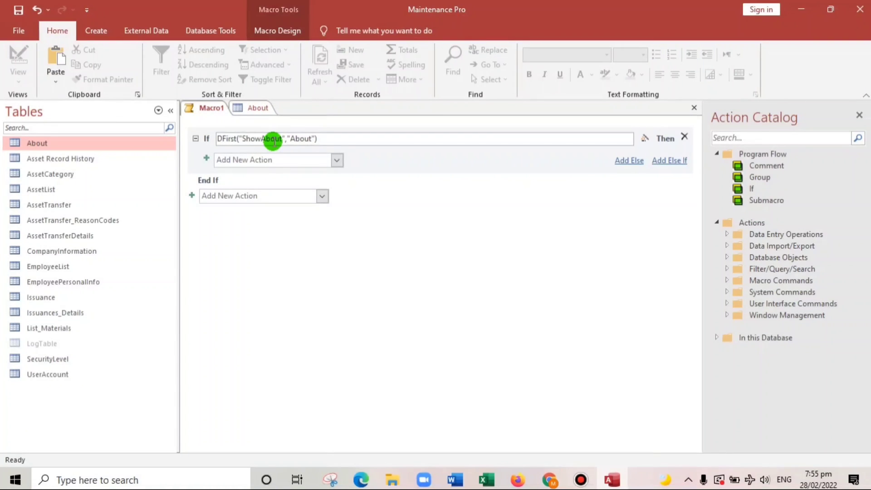
Add an OpenForm action under the If that opens the About form.
left_click(246, 160)
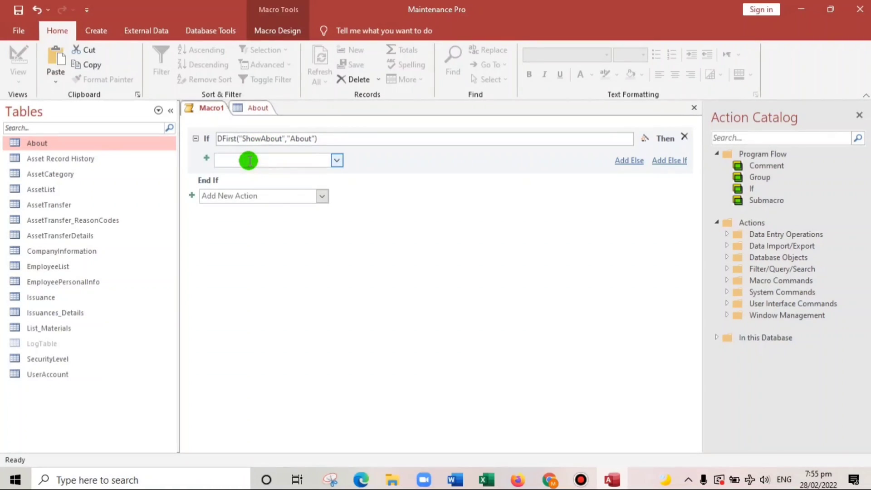
type("Opw")
key("BackSpace")
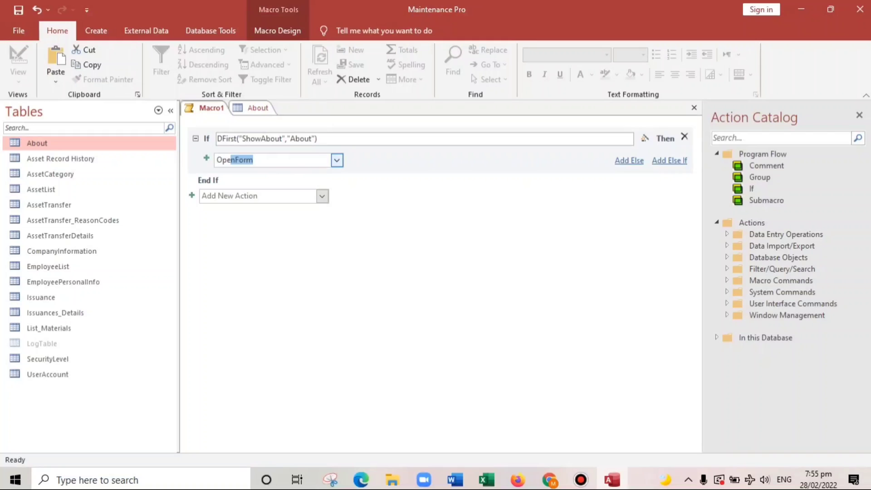
left_click(249, 161)
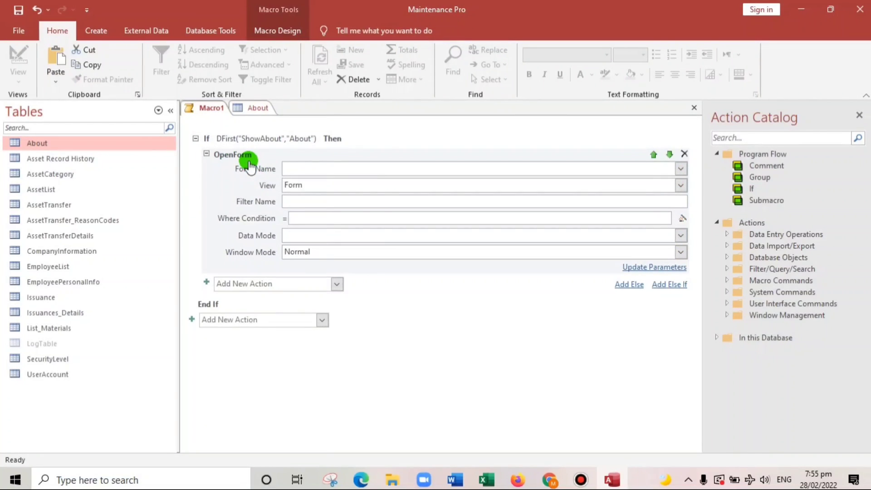
type("About")
key("Tab")
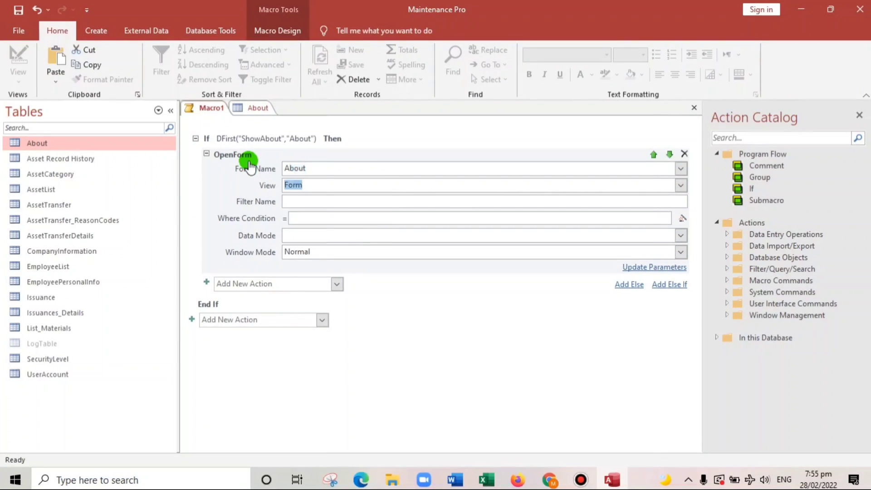
Add an Else branch with an OpenForm action for the Authority_Login form.
left_click(628, 285)
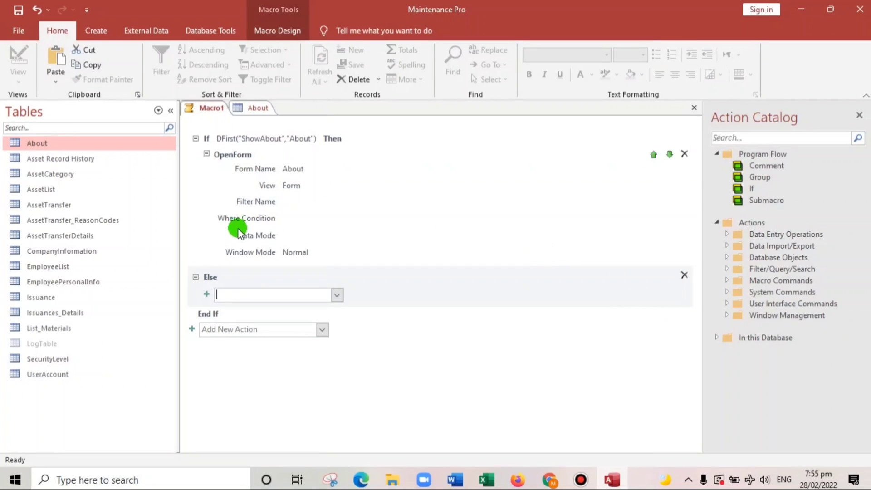
left_click(247, 293)
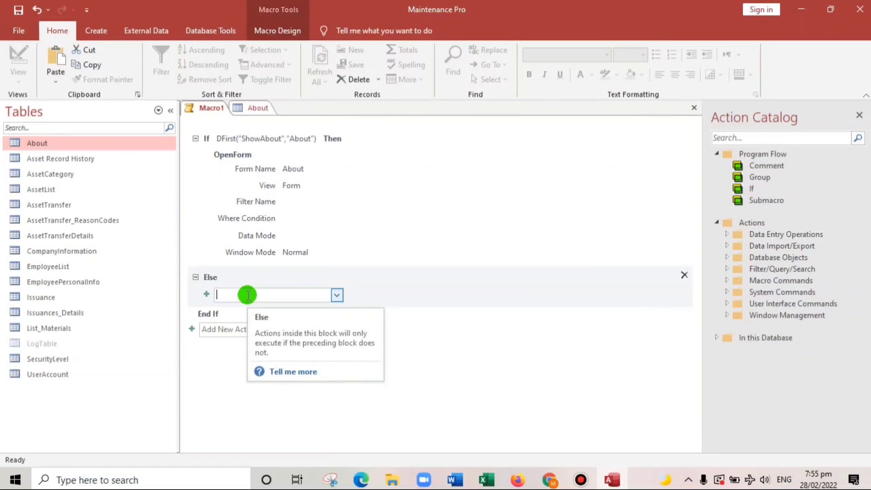
type("OpenForm")
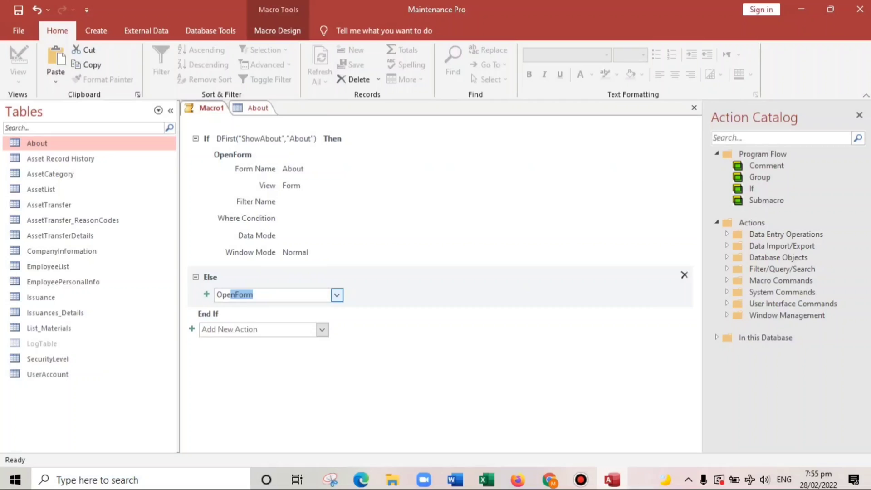
left_click(247, 294)
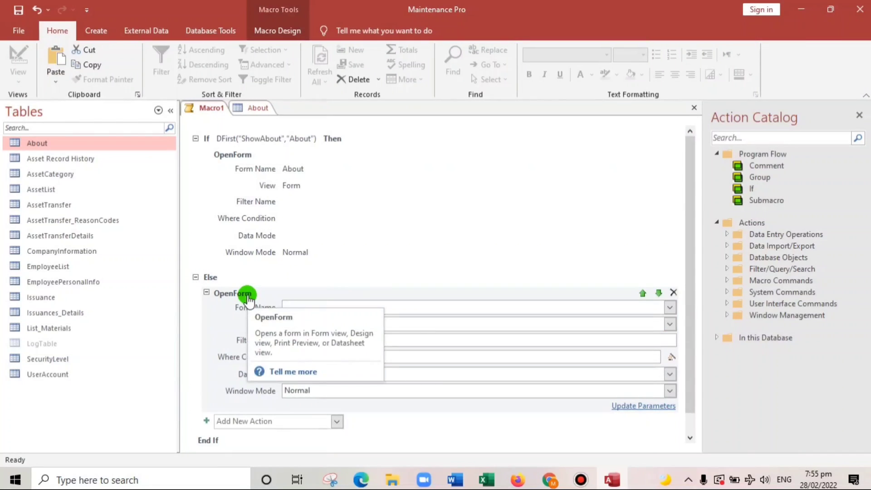
type("Authority_Login")
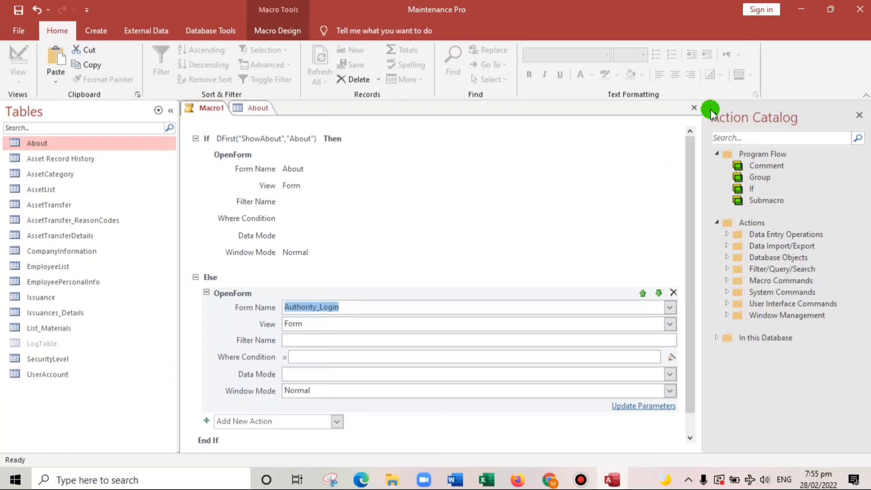
Close Macro1, agree to save it, and enter AutoExec as the macro name.
left_click(693, 108)
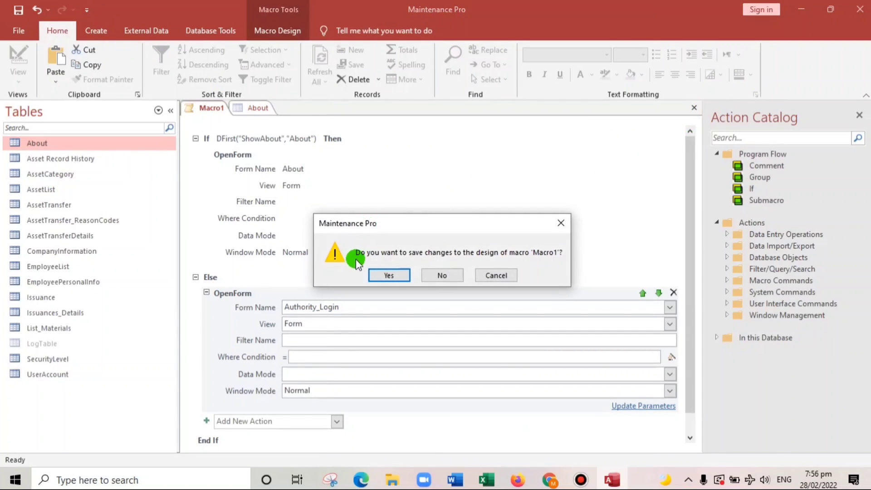
left_click(383, 273)
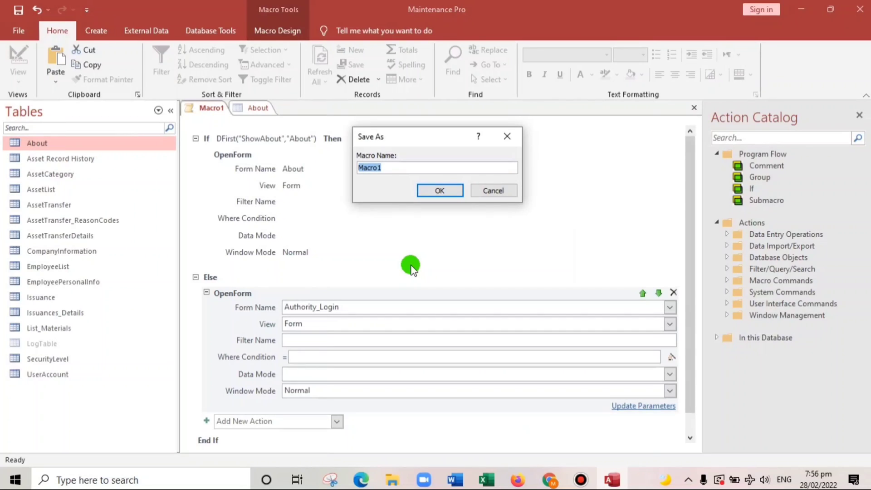
type("Exec")
Confirm the AutoExec save, close the About table, and list Macros in the navigation pane.
left_click(438, 191)
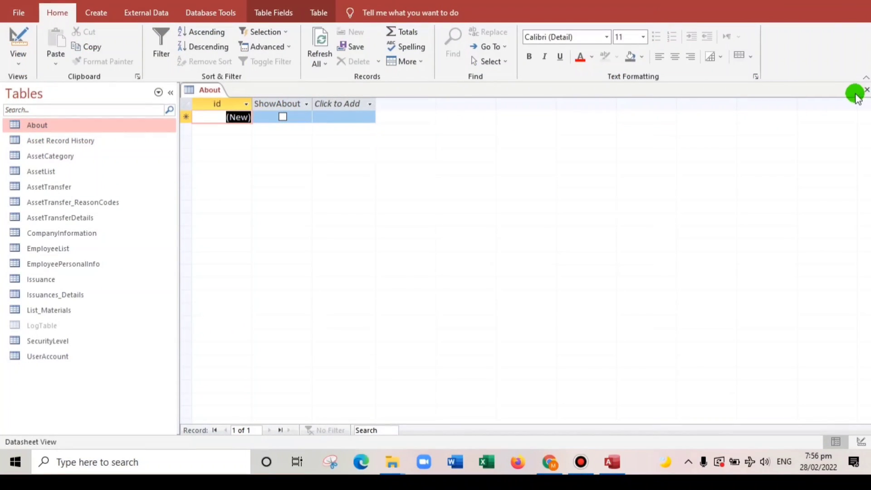
left_click(864, 92)
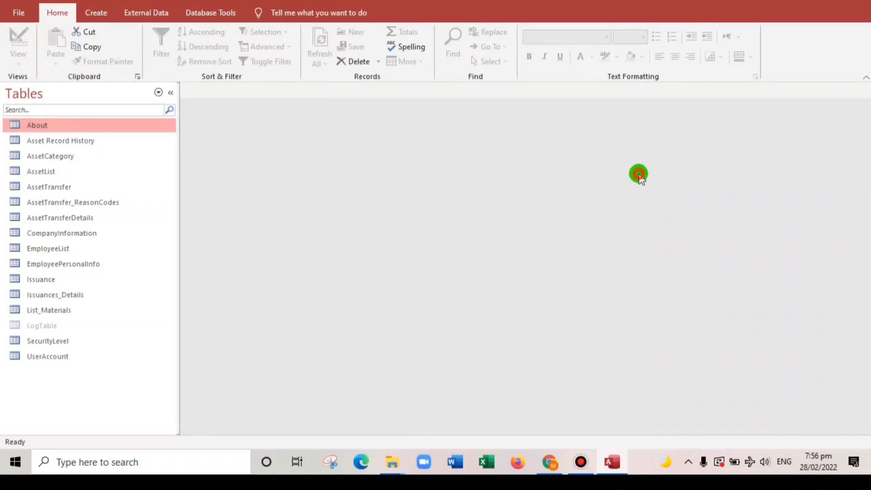
left_click(159, 93)
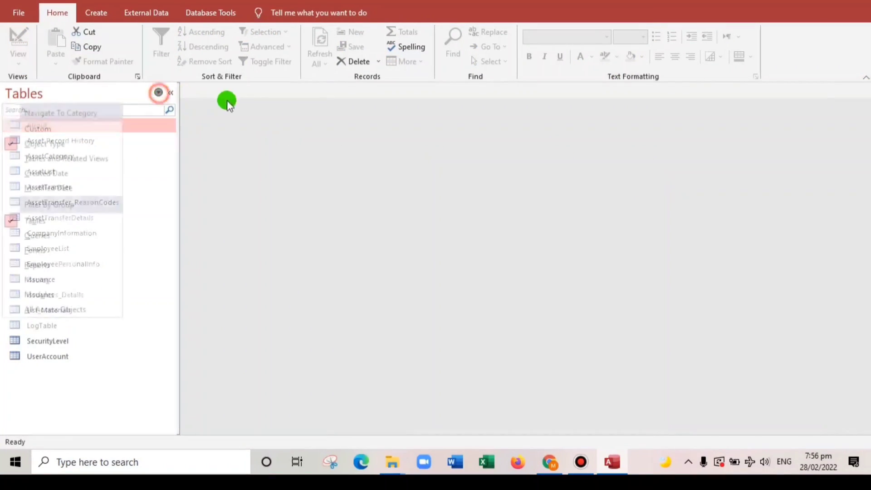
left_click(36, 280)
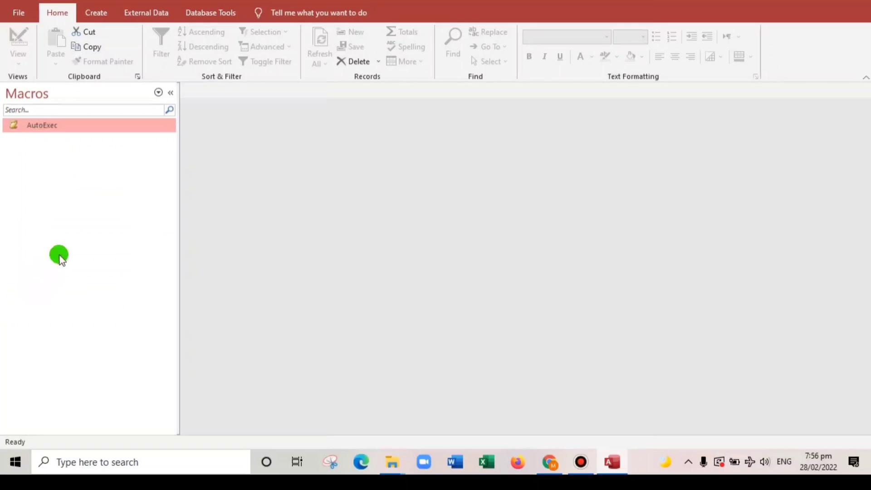
Run AutoExec and close the LOGIN form it opens.
double_click(41, 125)
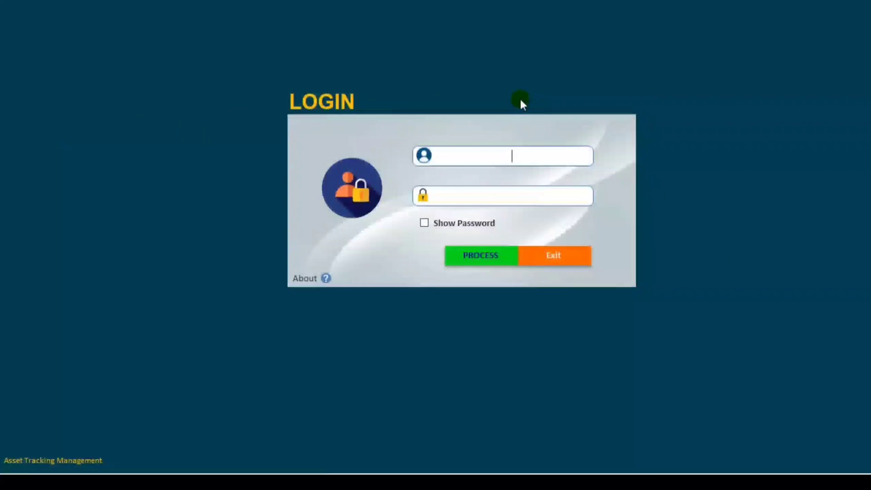
right_click(520, 65)
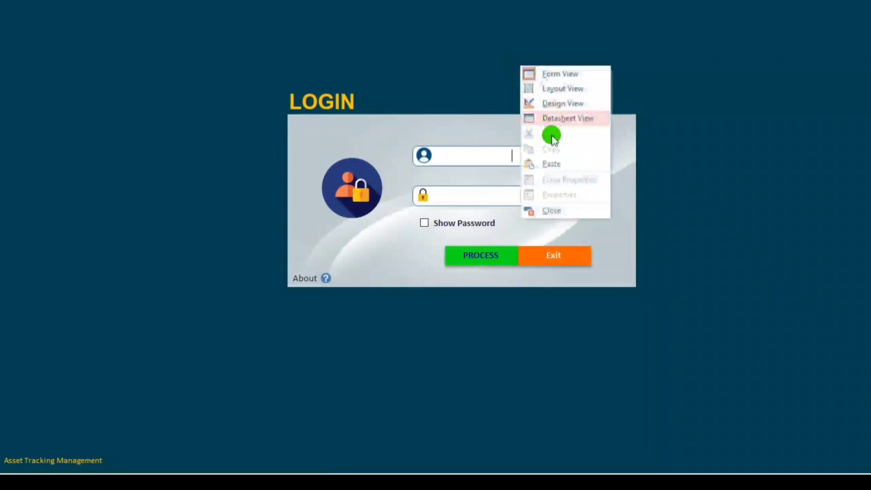
left_click(561, 214)
Open the About form from the Forms list, tick its show-again option, and close it.
left_click(154, 93)
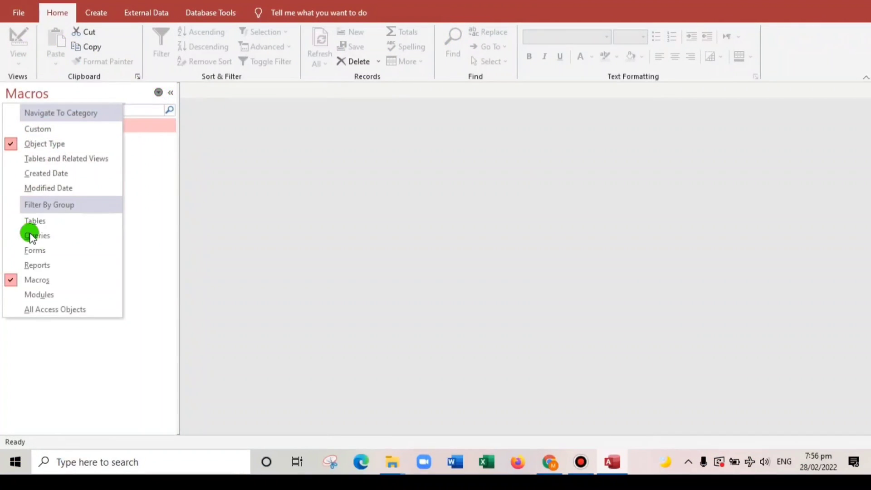
left_click(39, 250)
left_click(54, 127)
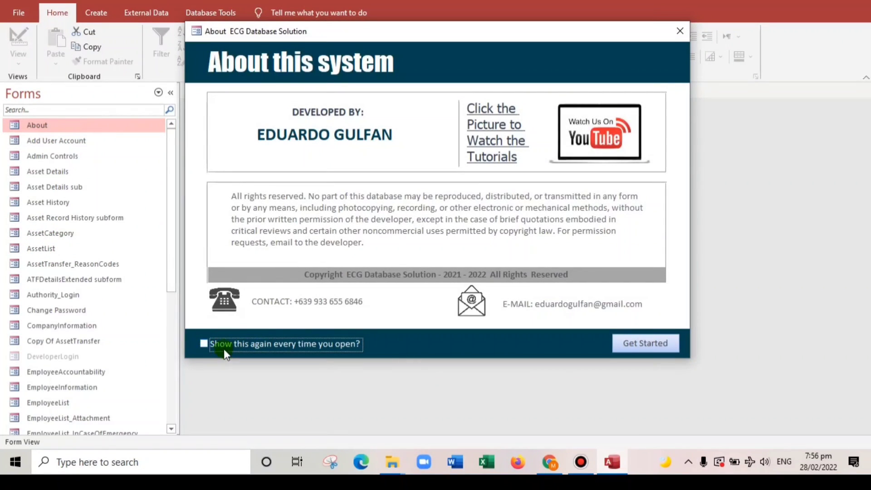
left_click(204, 343)
left_click(532, 356)
left_click(206, 343)
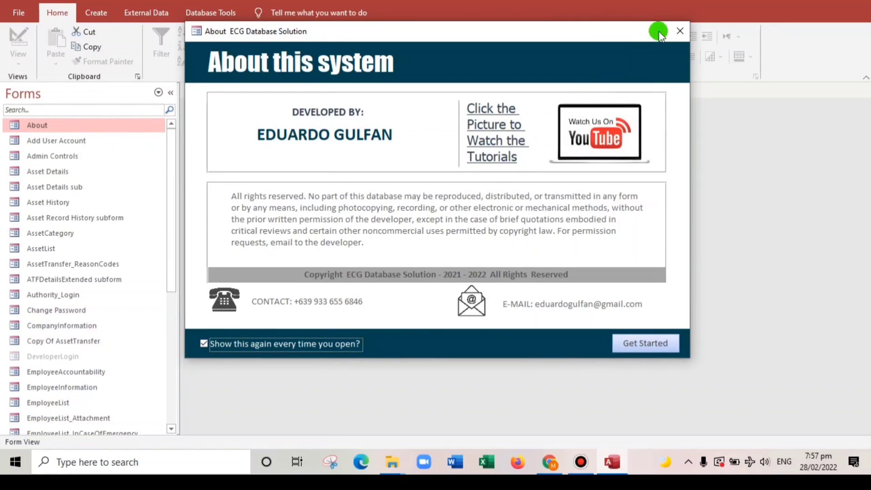
left_click(679, 31)
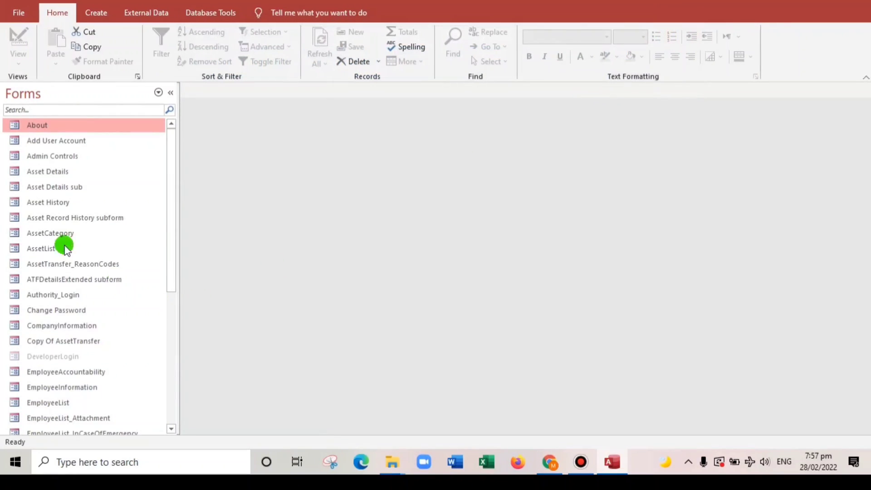
Run AutoExec from the Macros list in the navigation pane, then close the About form it opens.
left_click(159, 92)
left_click(60, 282)
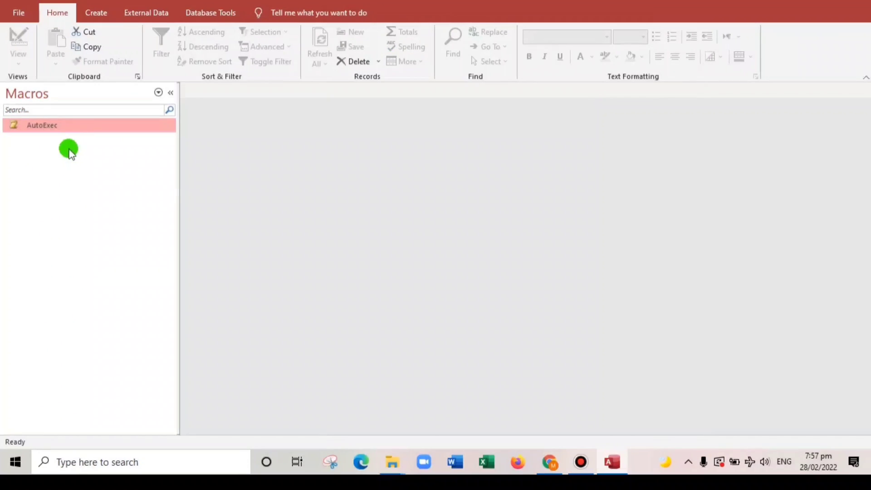
double_click(56, 125)
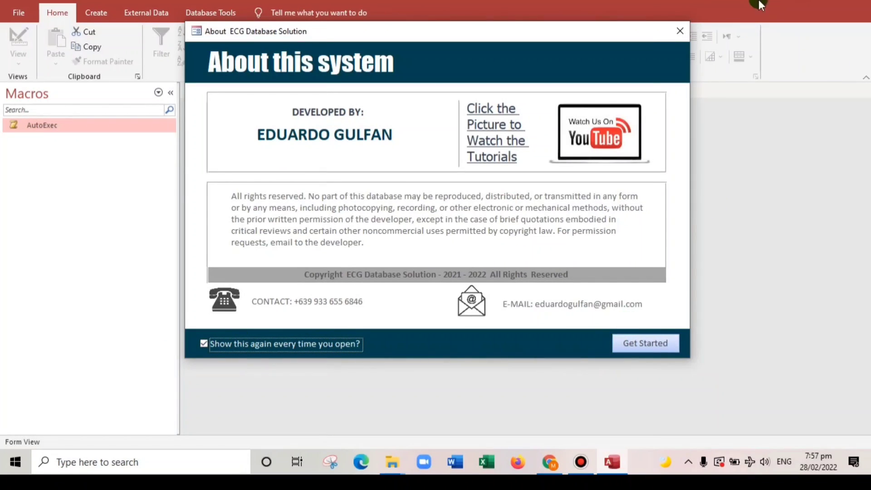
left_click(680, 31)
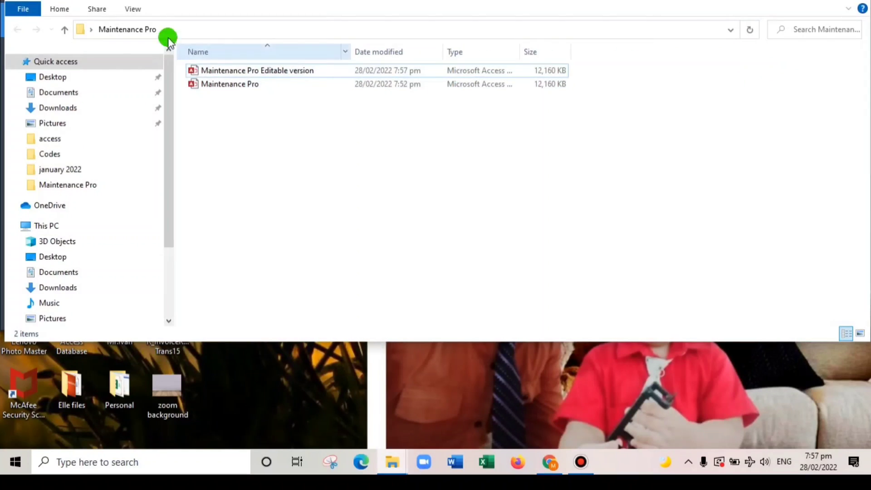
Open the Editable version database, untick 'Show this again every time you open?', continue to login, then exit.
double_click(232, 71)
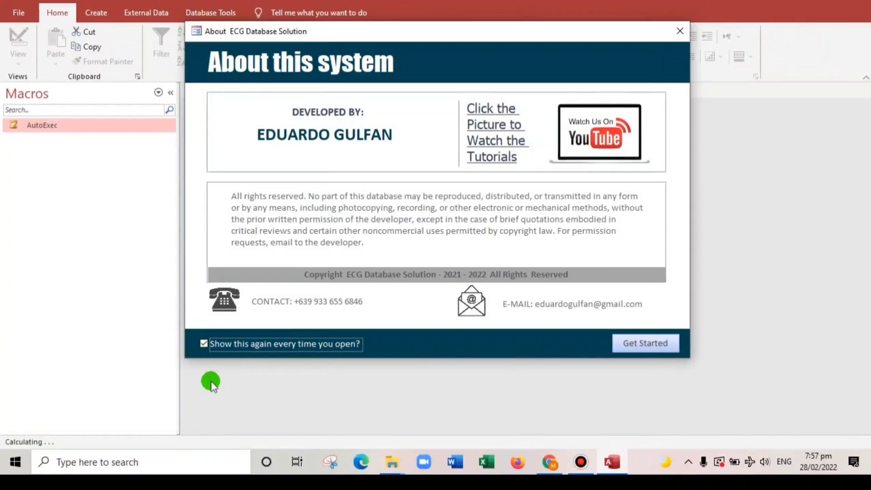
left_click(204, 344)
left_click(627, 343)
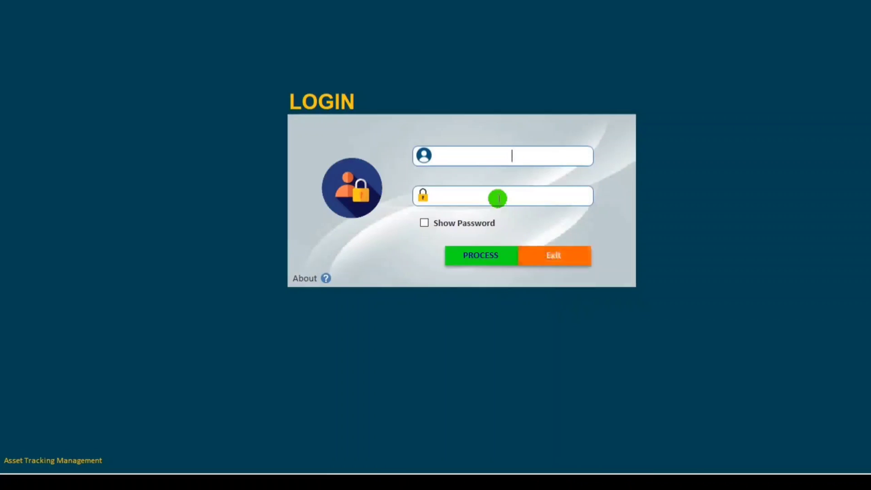
left_click(550, 262)
Confirm quitting Access, then relaunch Maintenance Pro Editable version from File Explorer.
left_click(474, 265)
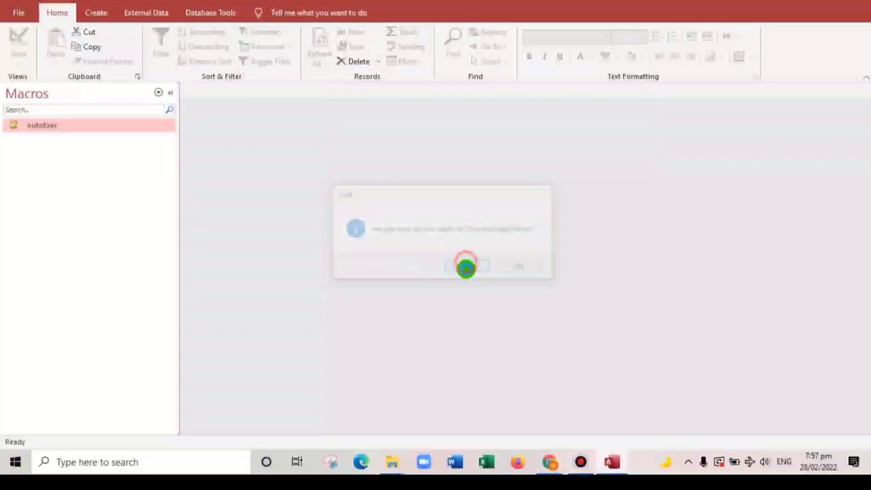
double_click(213, 70)
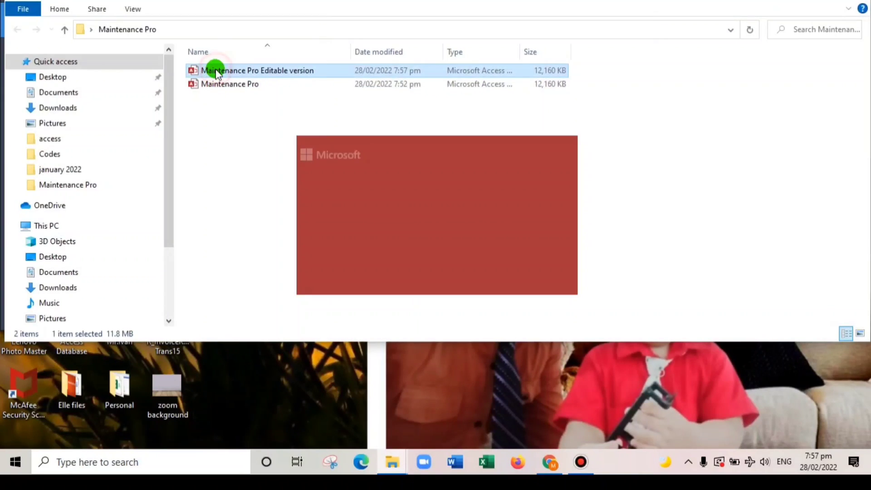